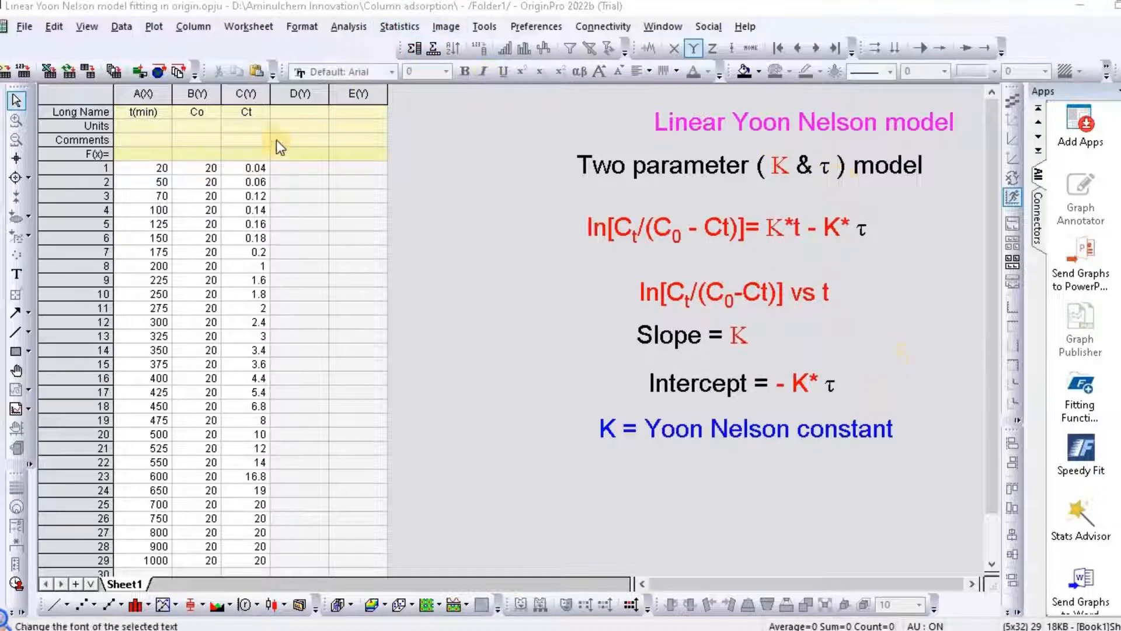
click(146, 93)
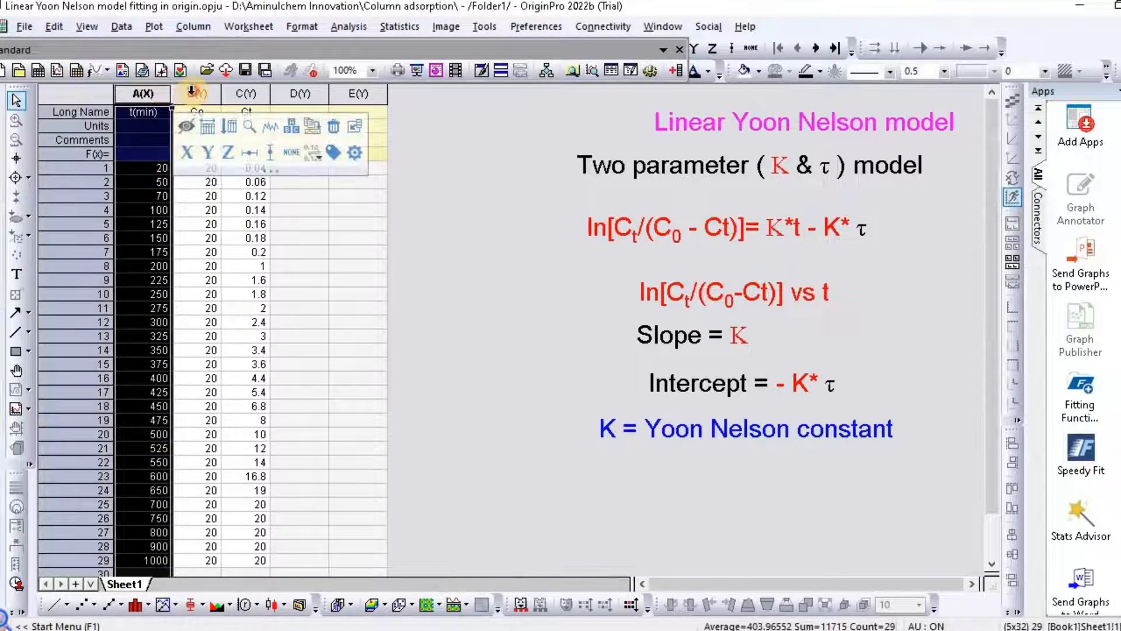
click(193, 93)
click(244, 93)
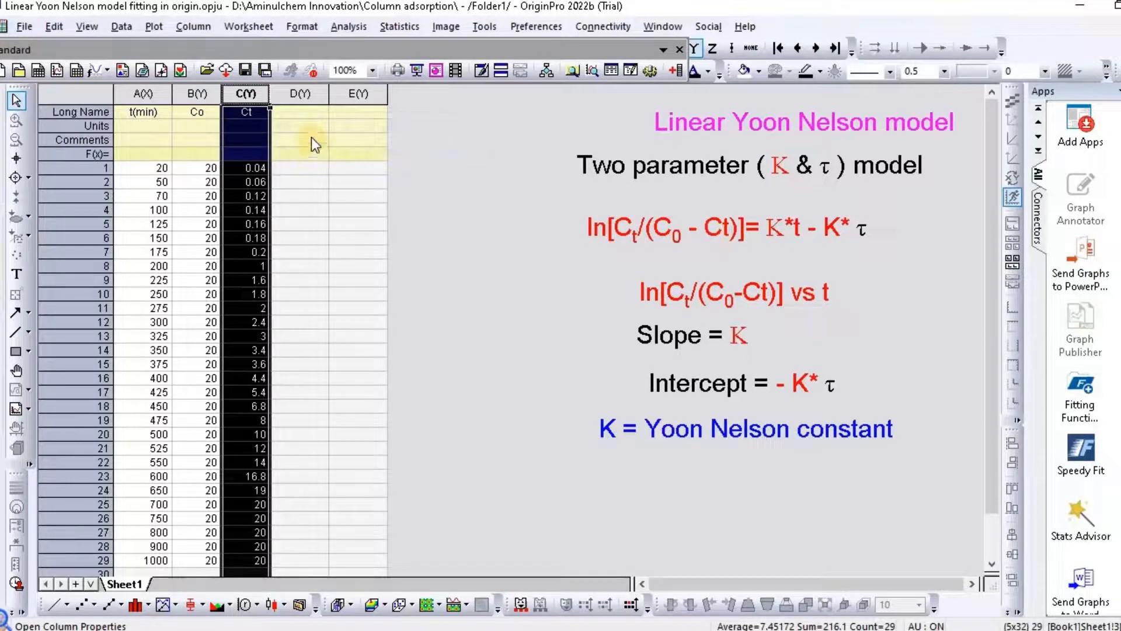
Enter "Ct/Co-Ct)" as the long name of column D.
click(302, 111)
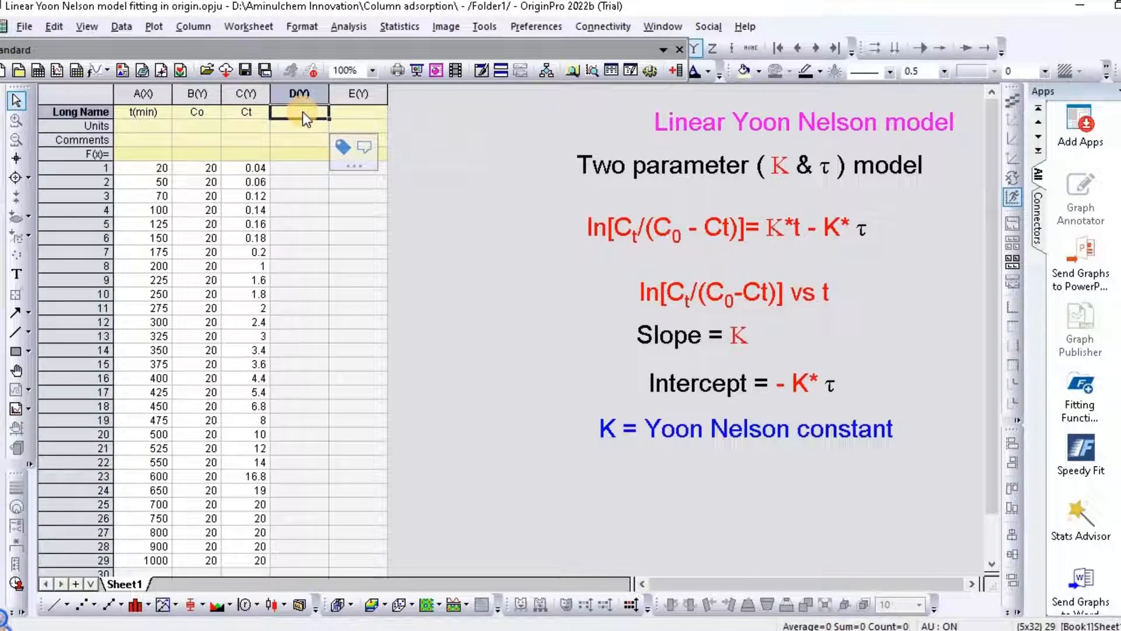
text(Ct)
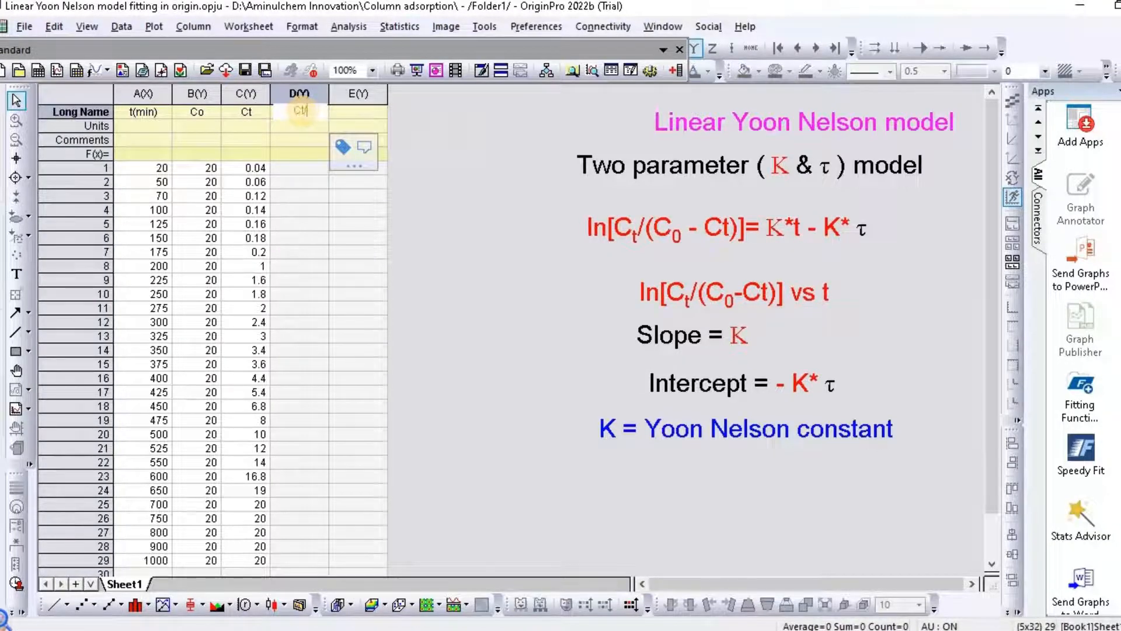
text(/Co)
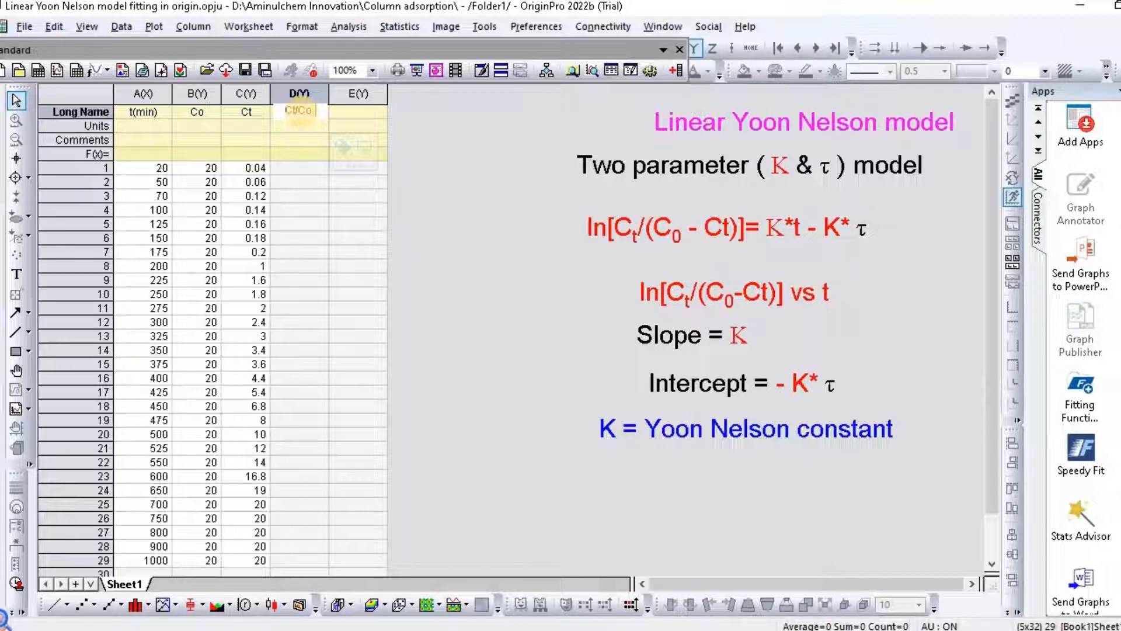
text(-Ct))
click(297, 169)
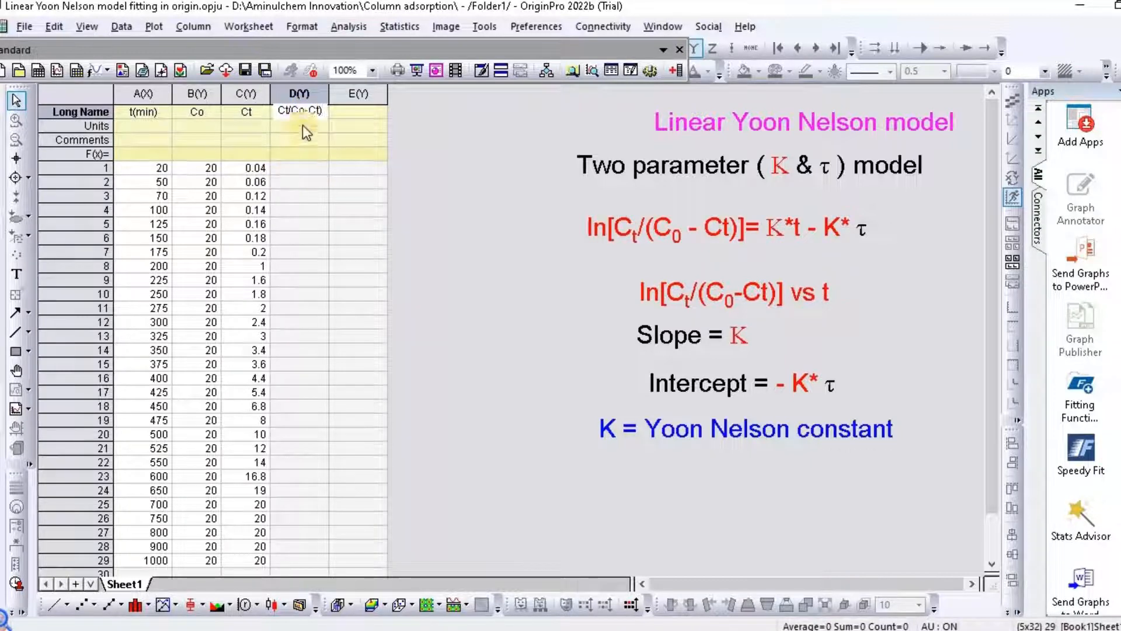
Open the Set Column Values dialog for column D and start its formula with Col("Ct").
click(299, 93)
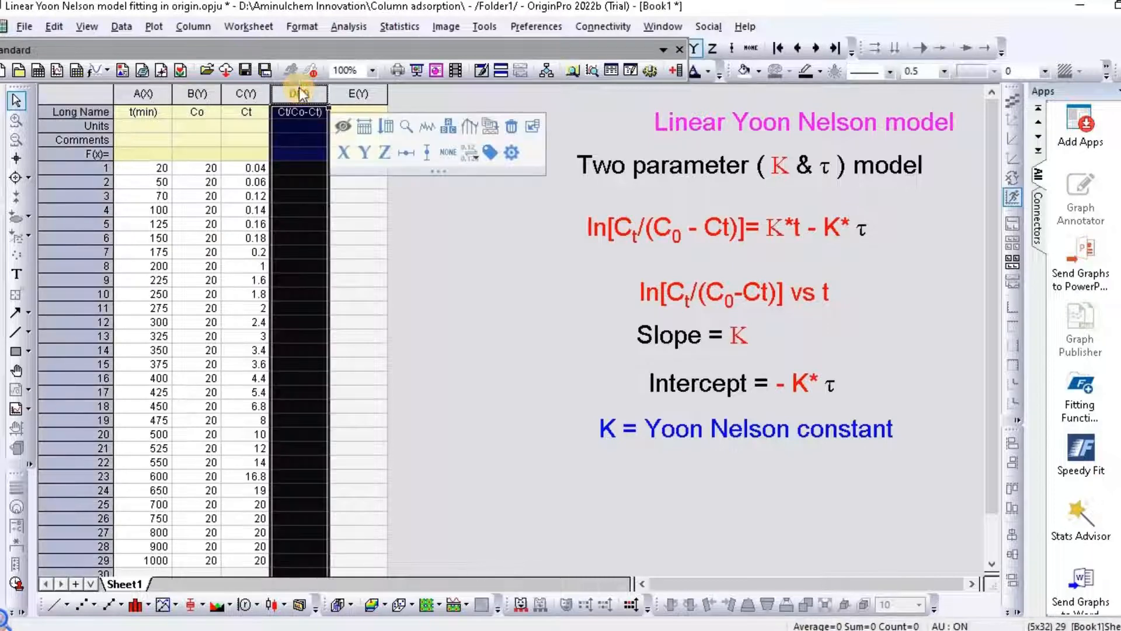
right_click(299, 89)
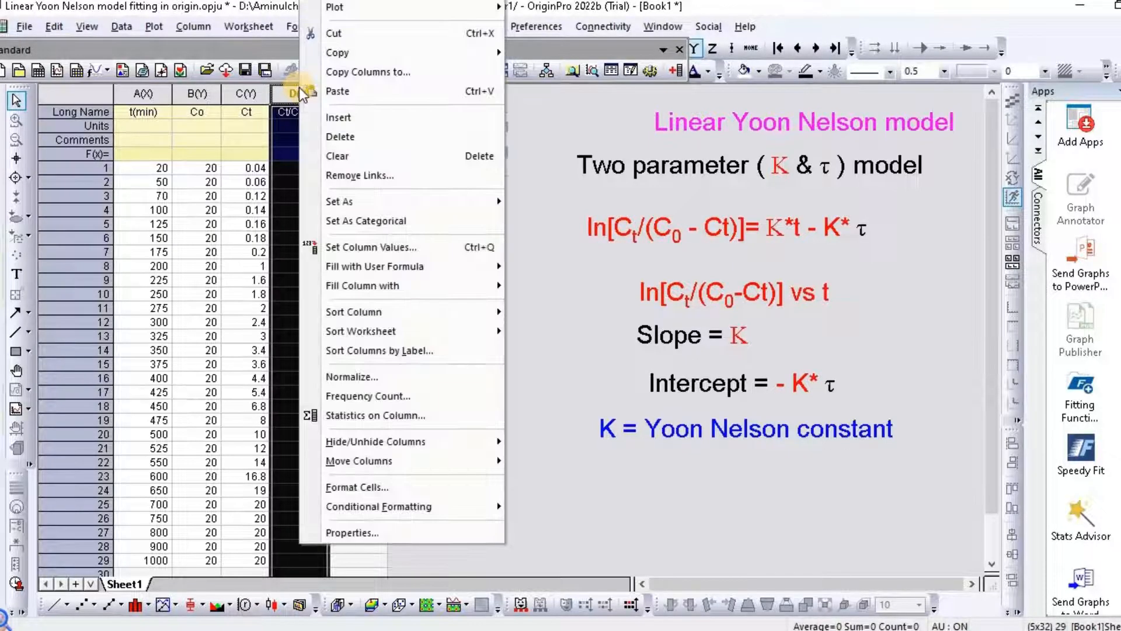
click(359, 247)
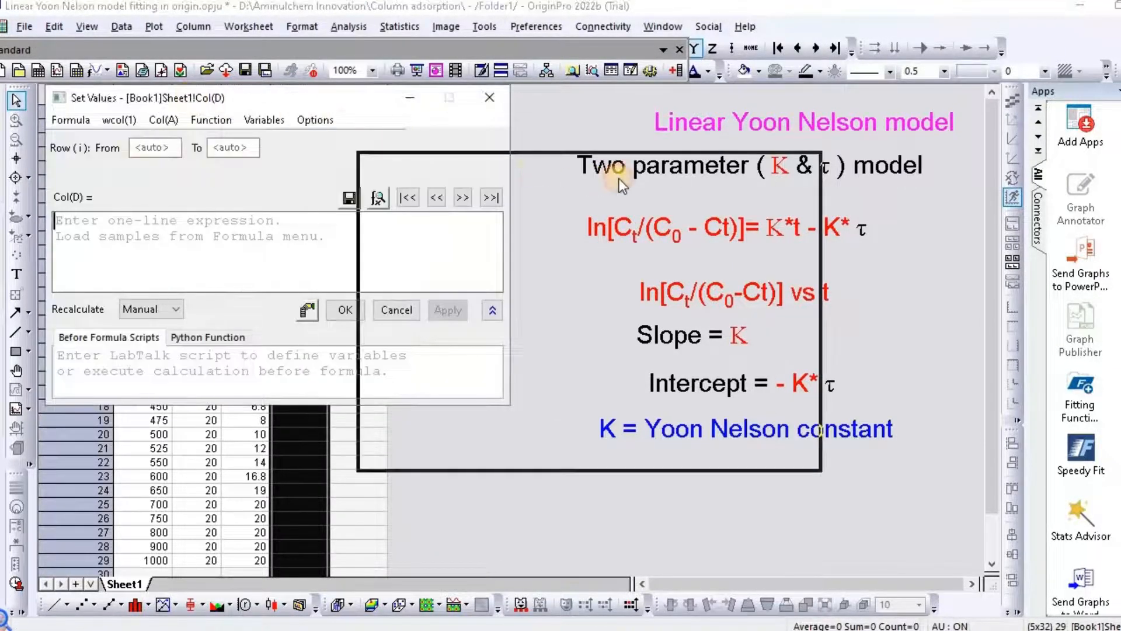
drag(619, 178, 724, 174)
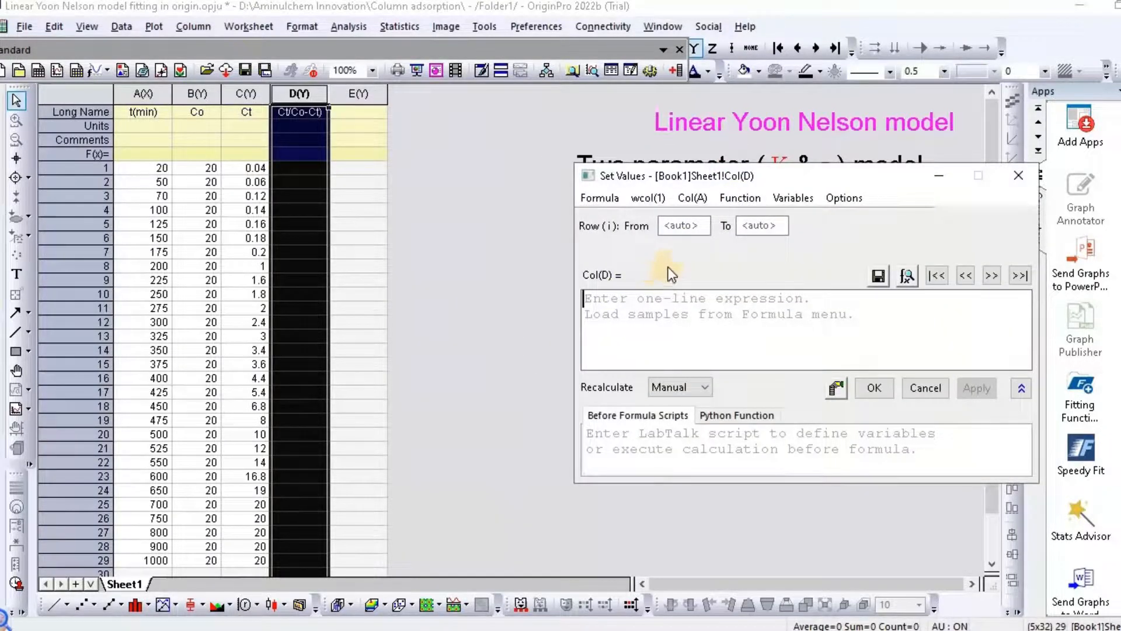
click(693, 198)
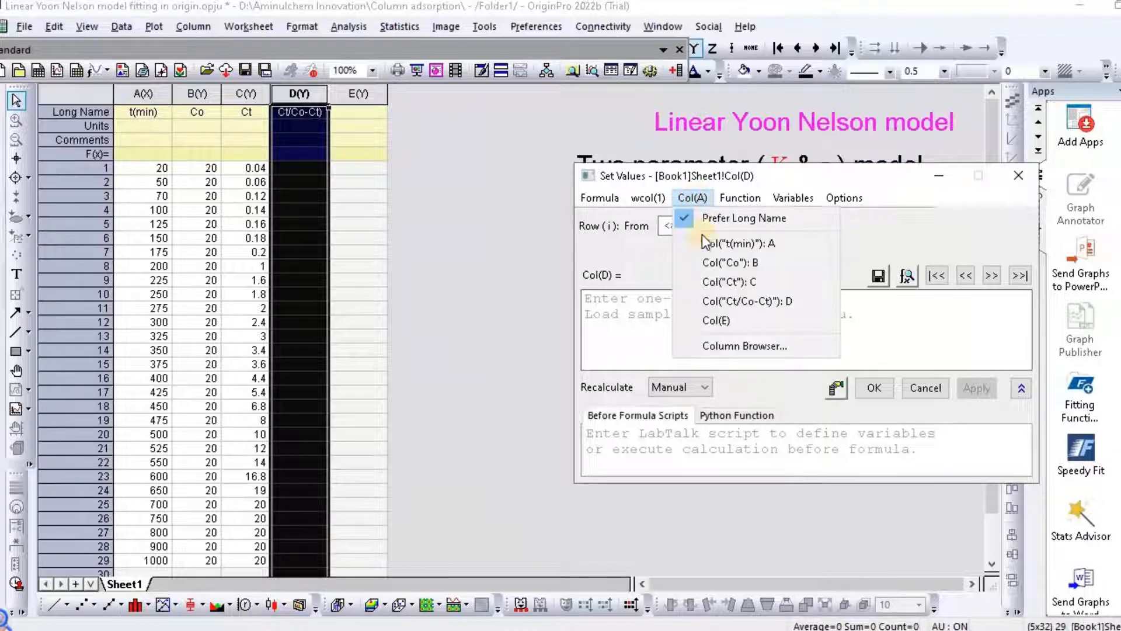
click(735, 283)
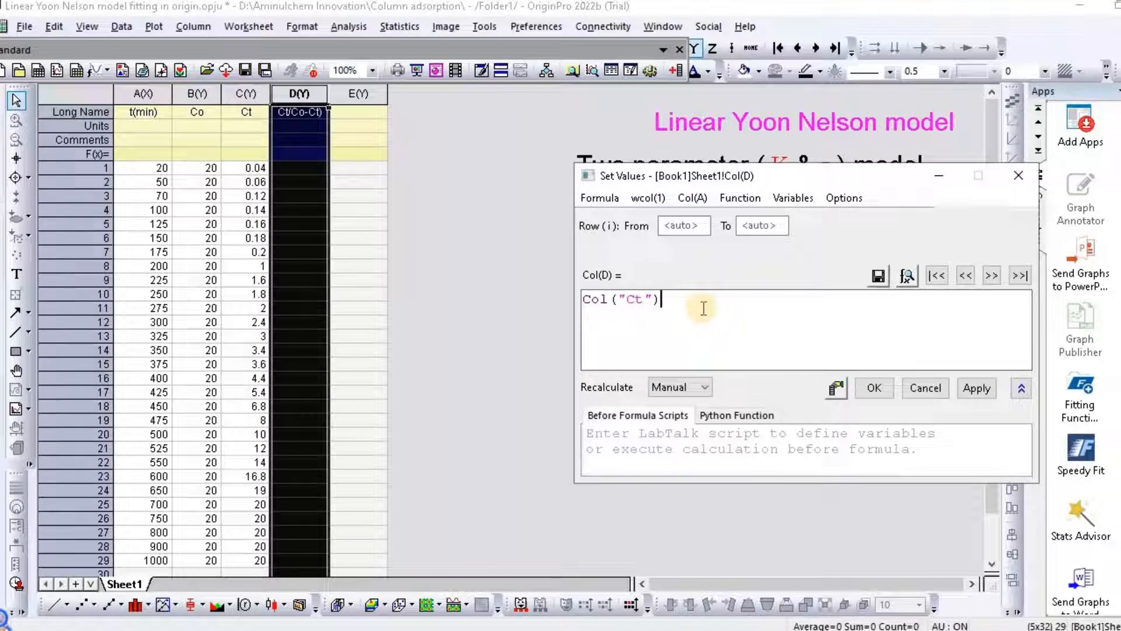
Complete column D's formula as Col("Ct")/(Col("Co")-Col("Ct")) and apply it to fill the column.
text(/())
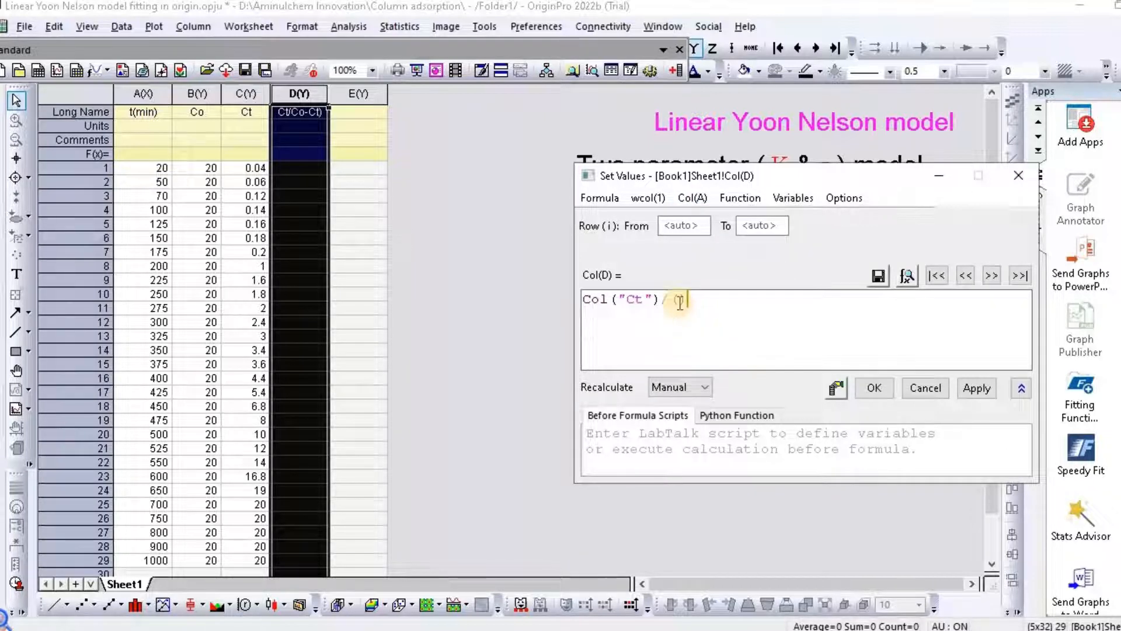
click(680, 301)
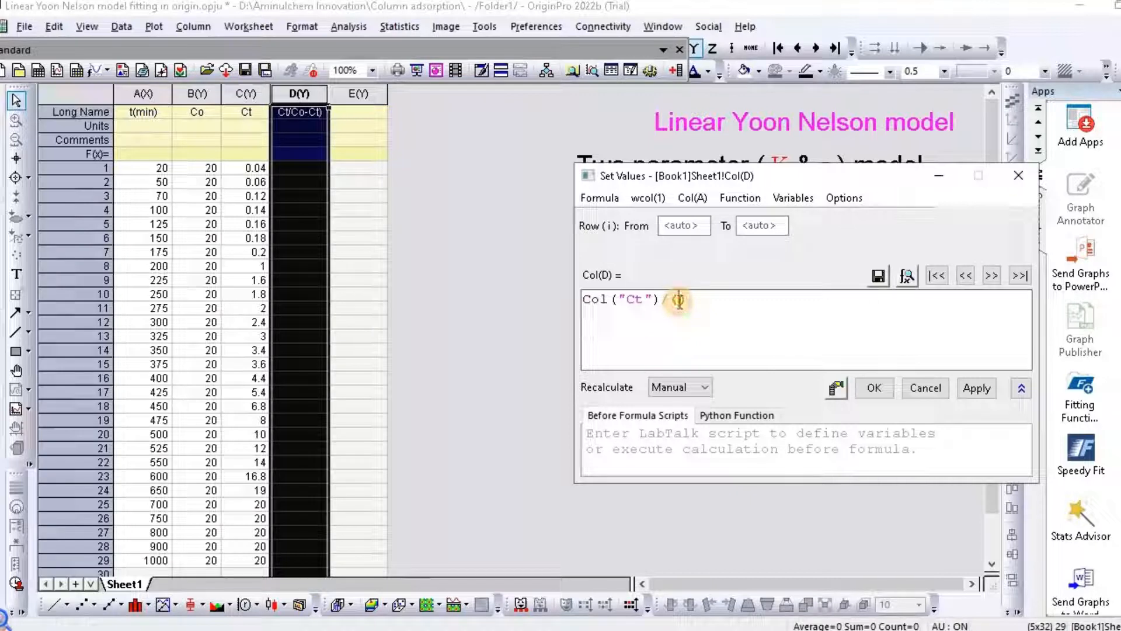
click(686, 198)
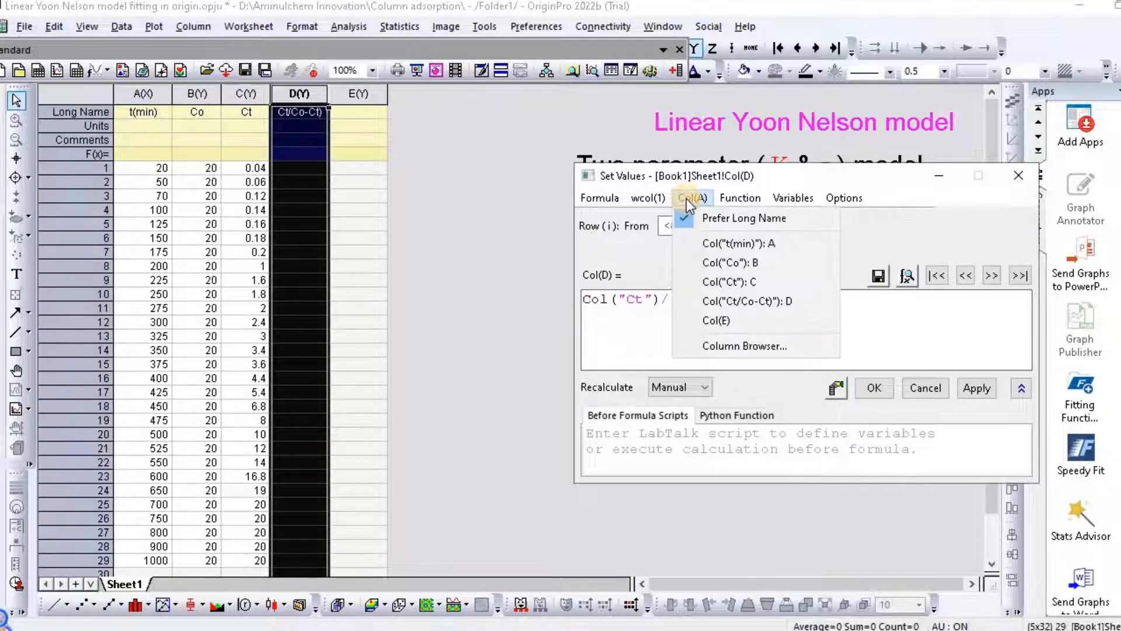
click(734, 262)
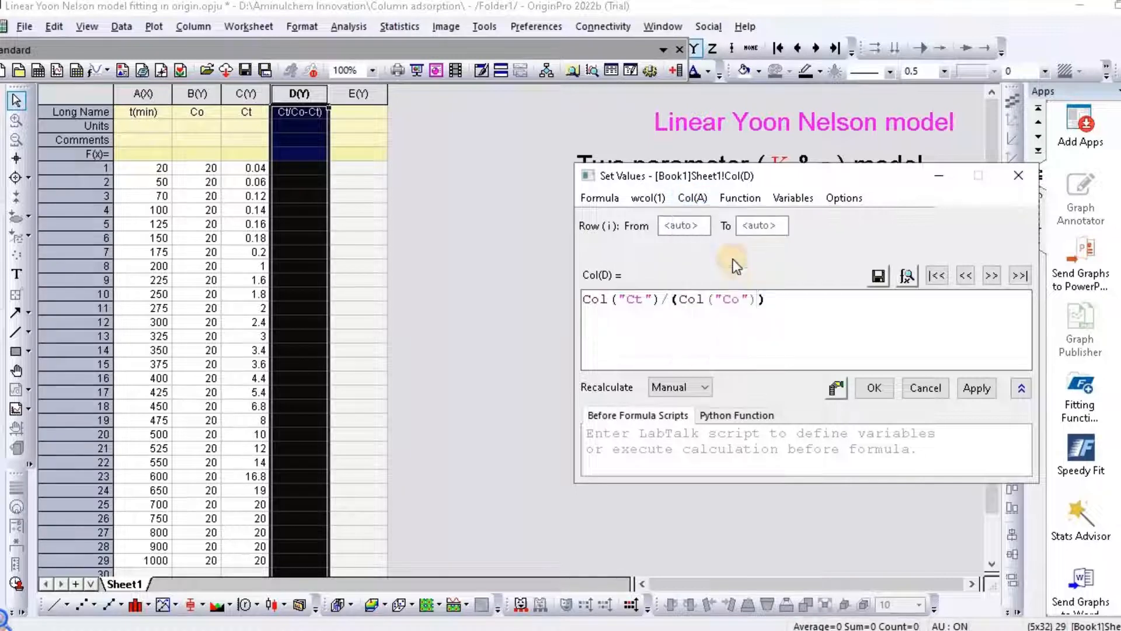
text(-)
click(698, 194)
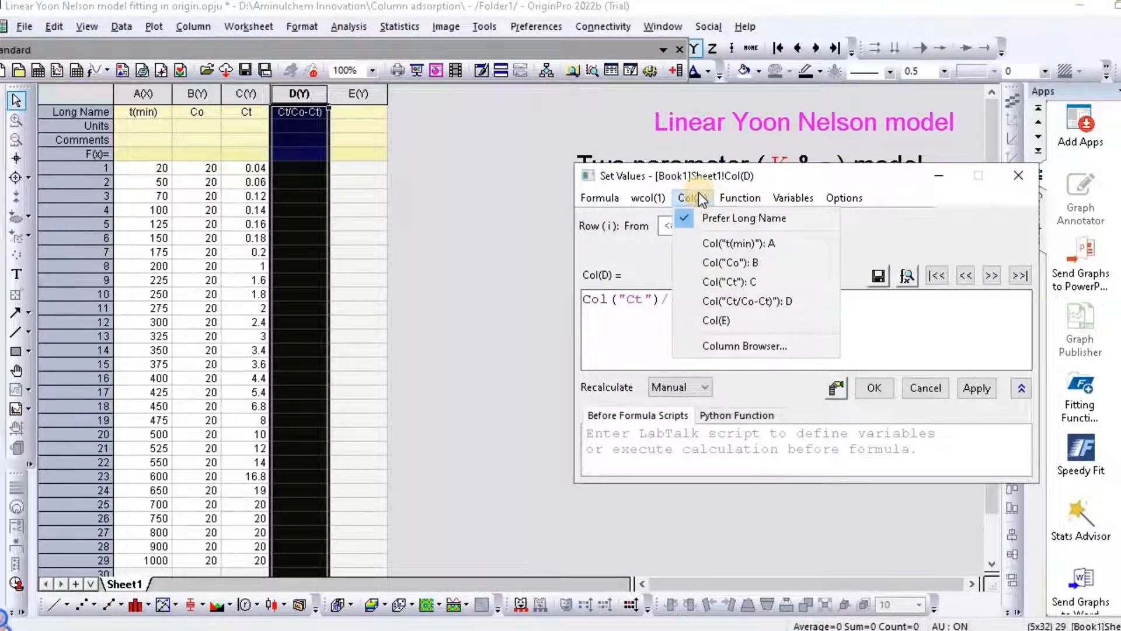
click(753, 283)
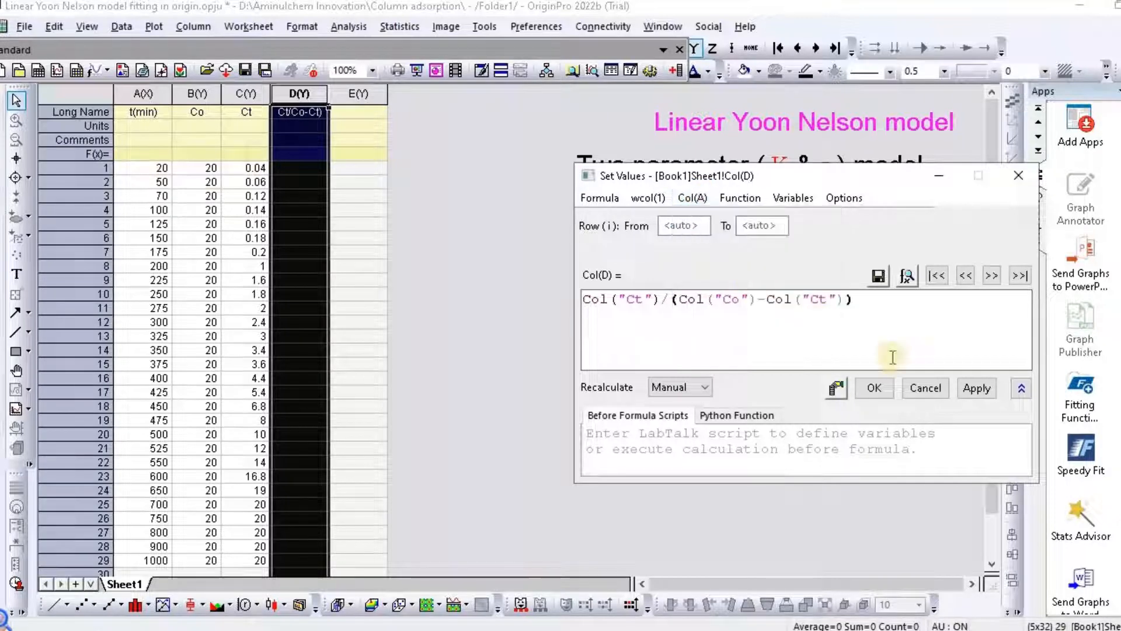
click(967, 389)
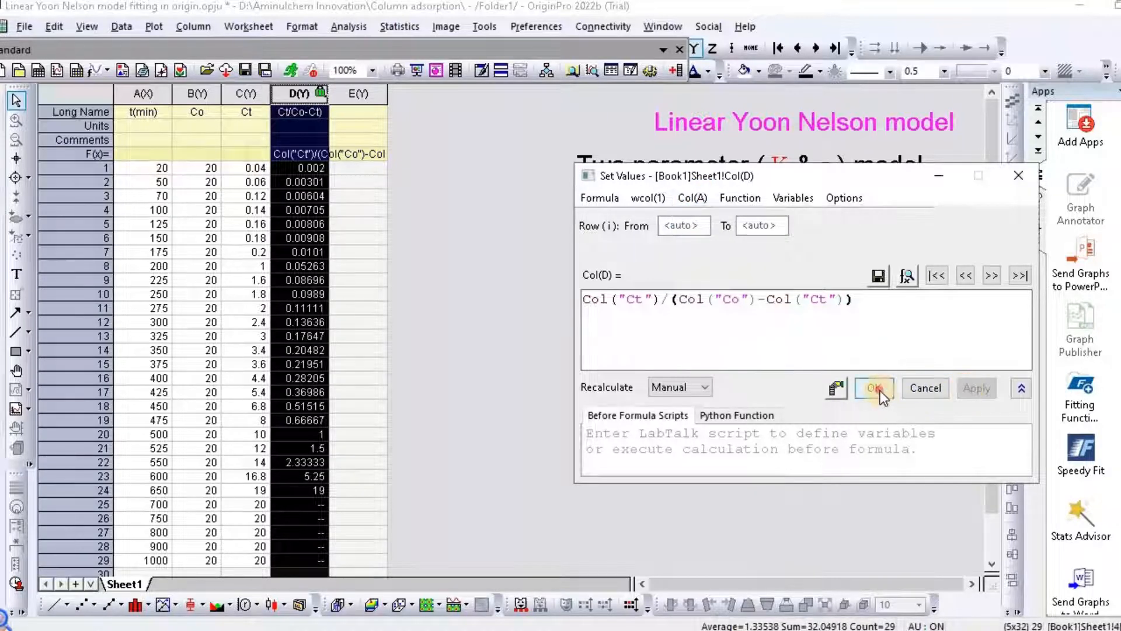
click(875, 388)
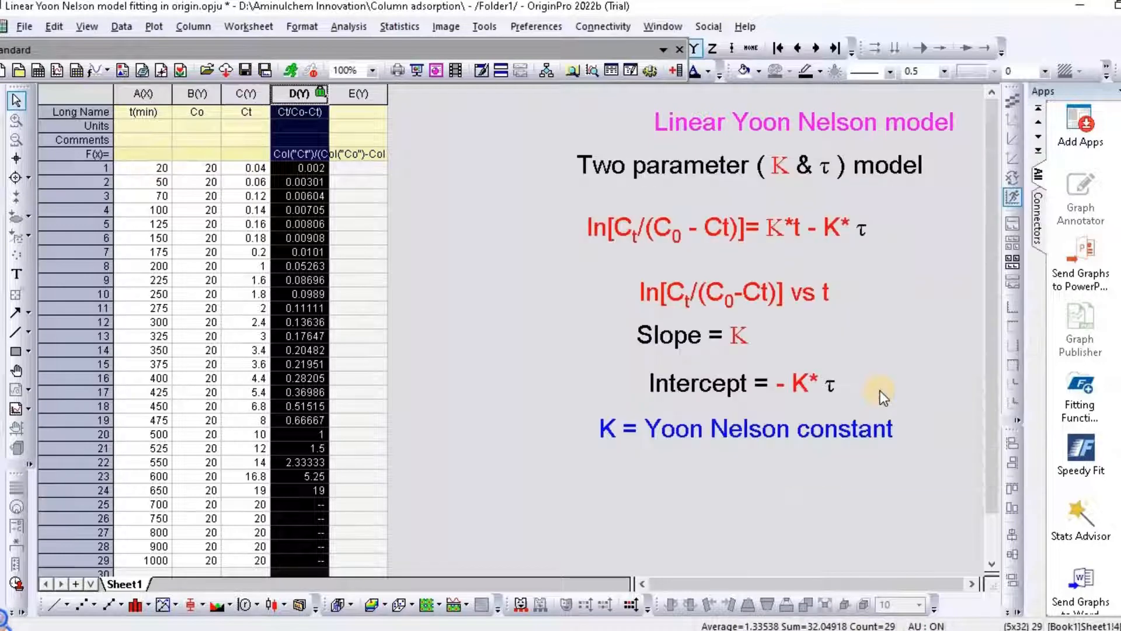
Enter "Ln(Ct/Co-Ct)" as the long name of column E.
click(352, 111)
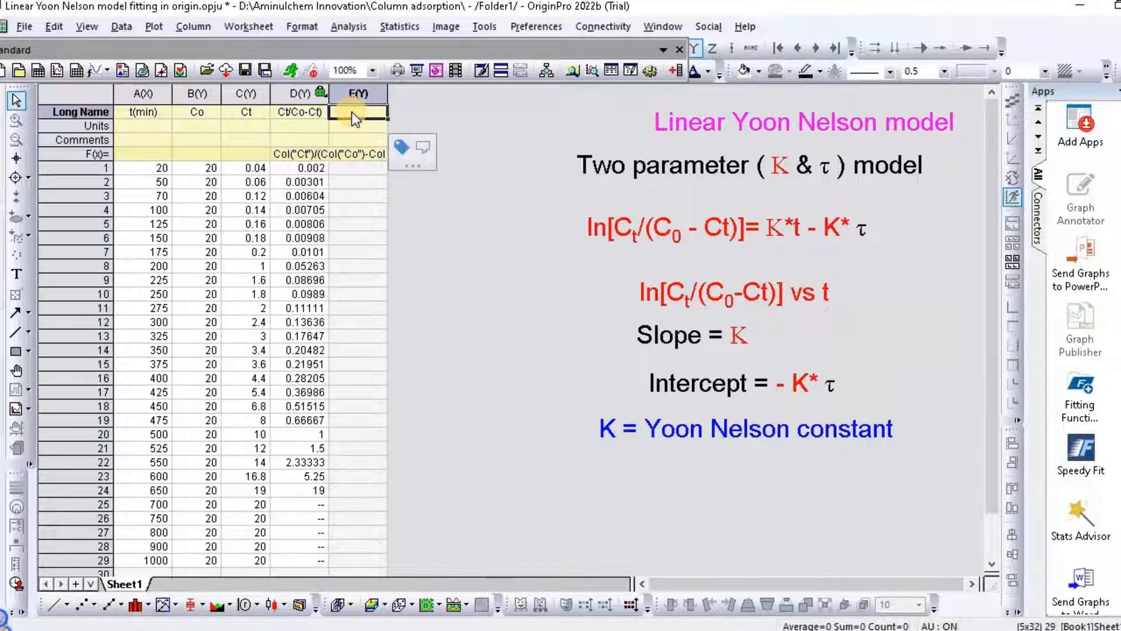
double_click(351, 111)
text(Ln)
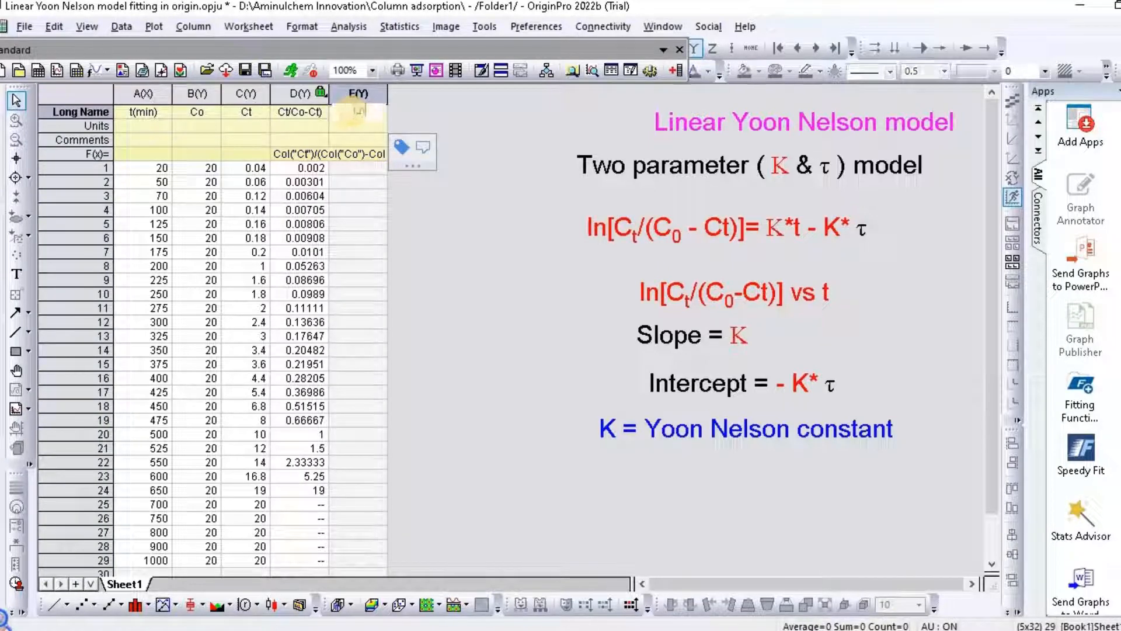
text(()
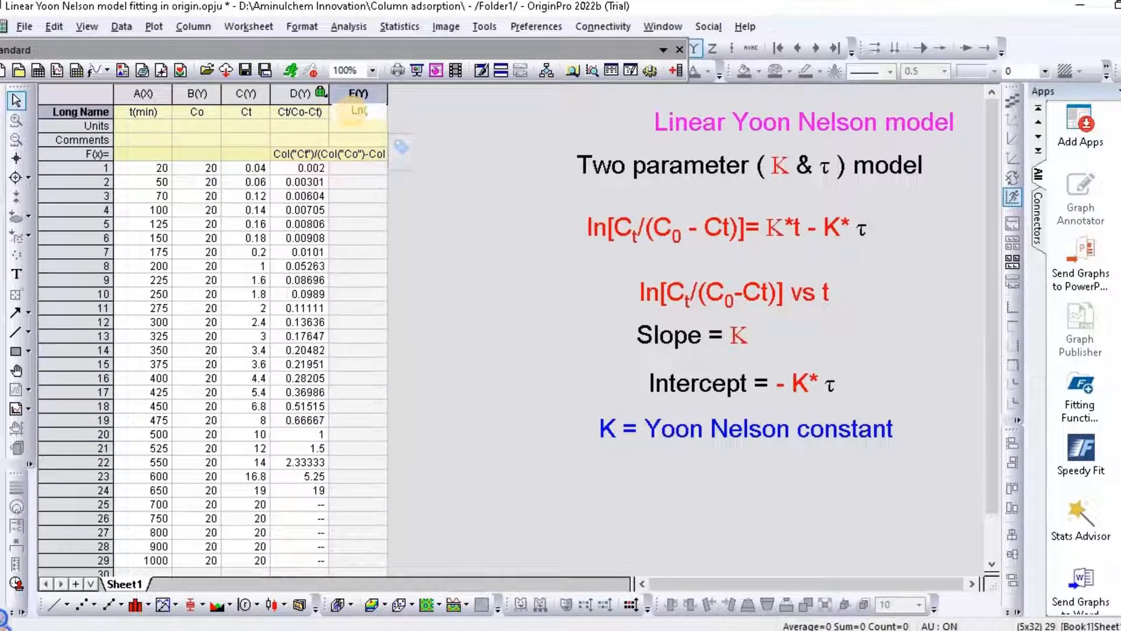
text(Ct)
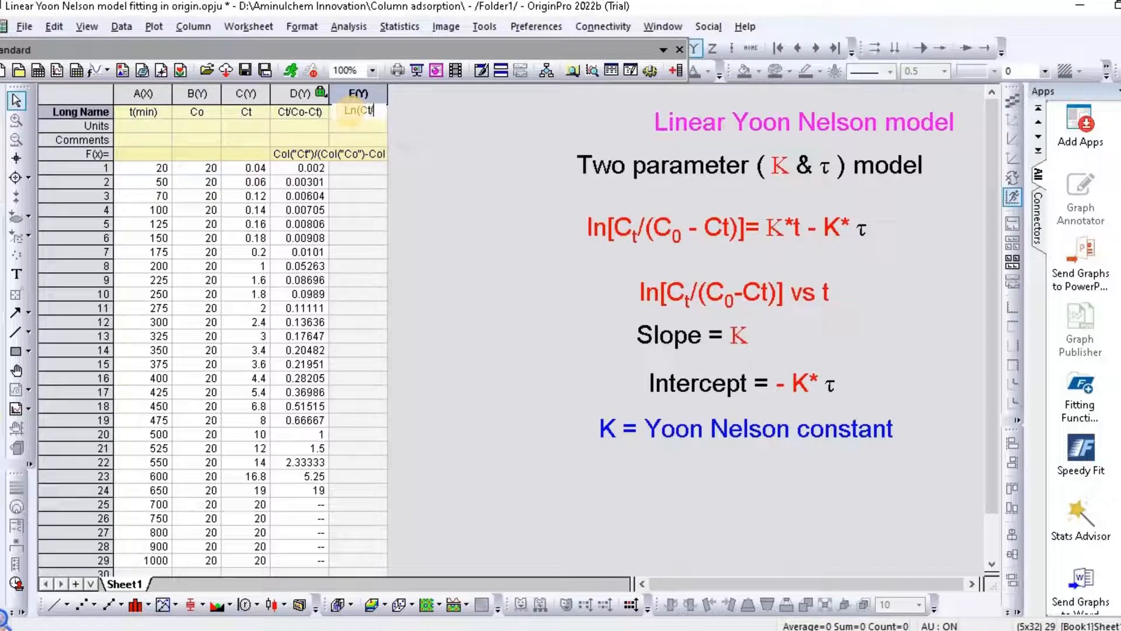
text(/Co-C)
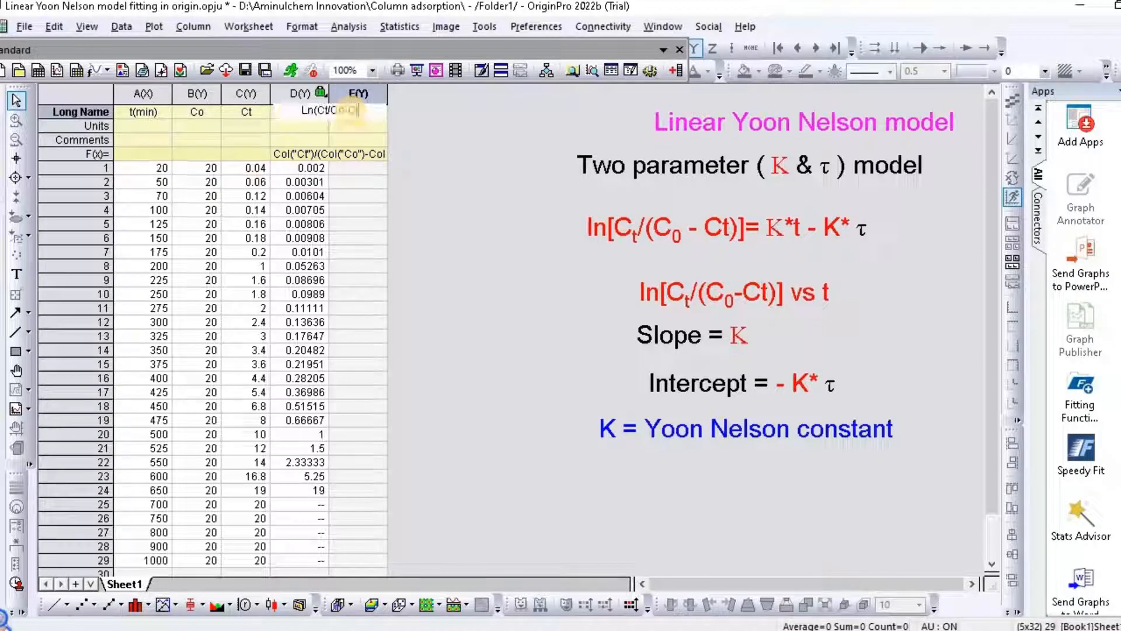
text(t))
click(385, 198)
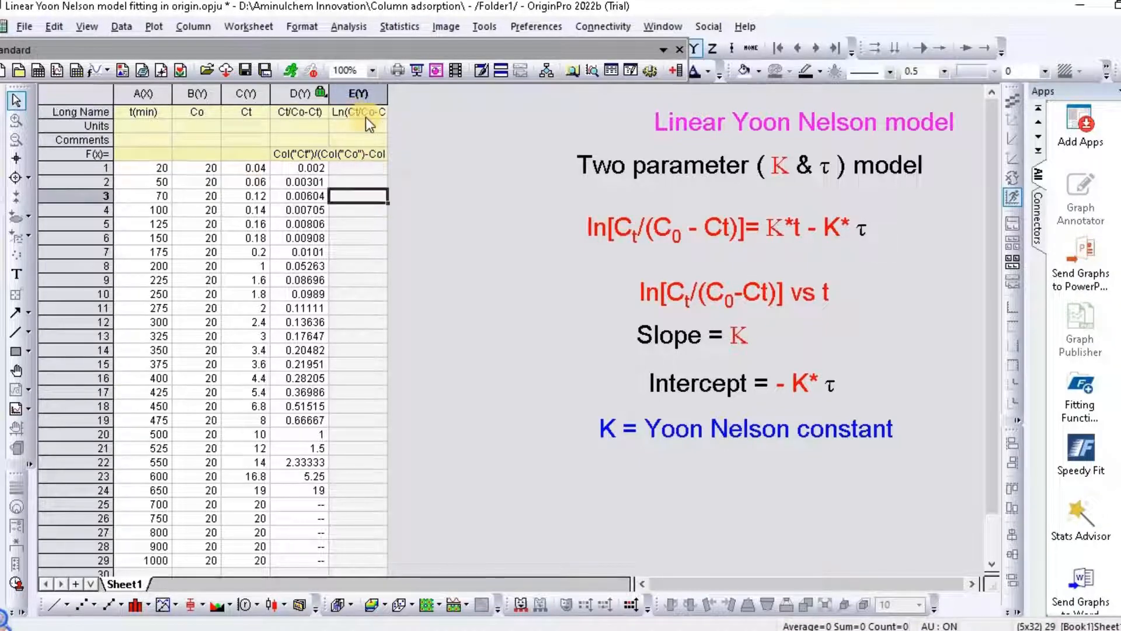
Fill column E with the natural logarithm of column D using the column formula ln(Col("Ct/Co-Ct)")).
click(359, 95)
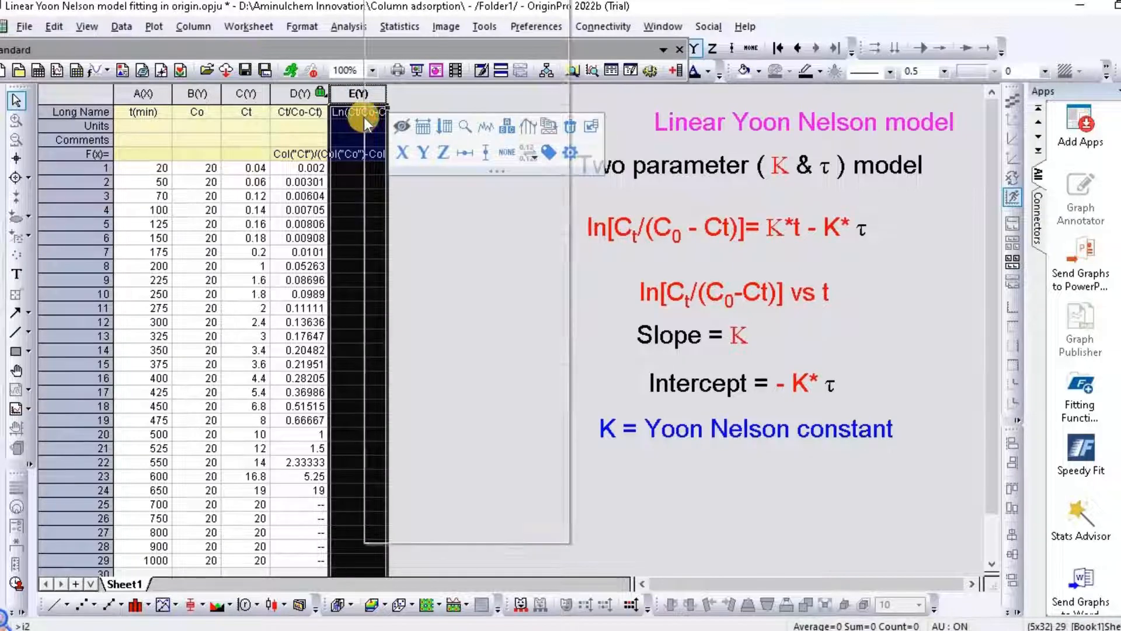
right_click(363, 117)
click(426, 246)
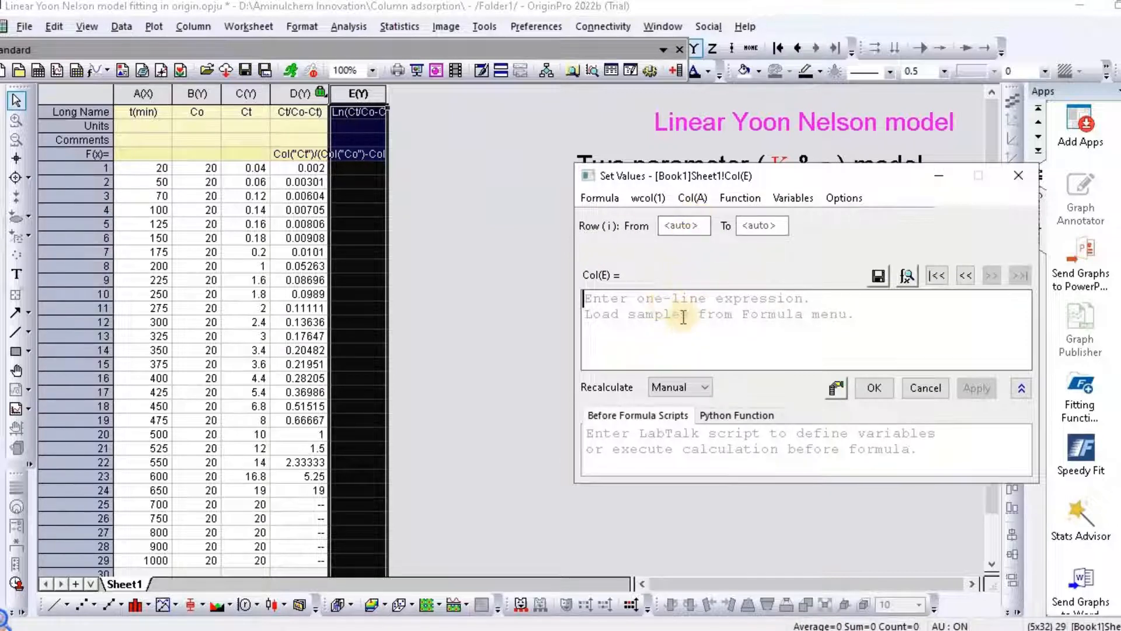
text(ln)
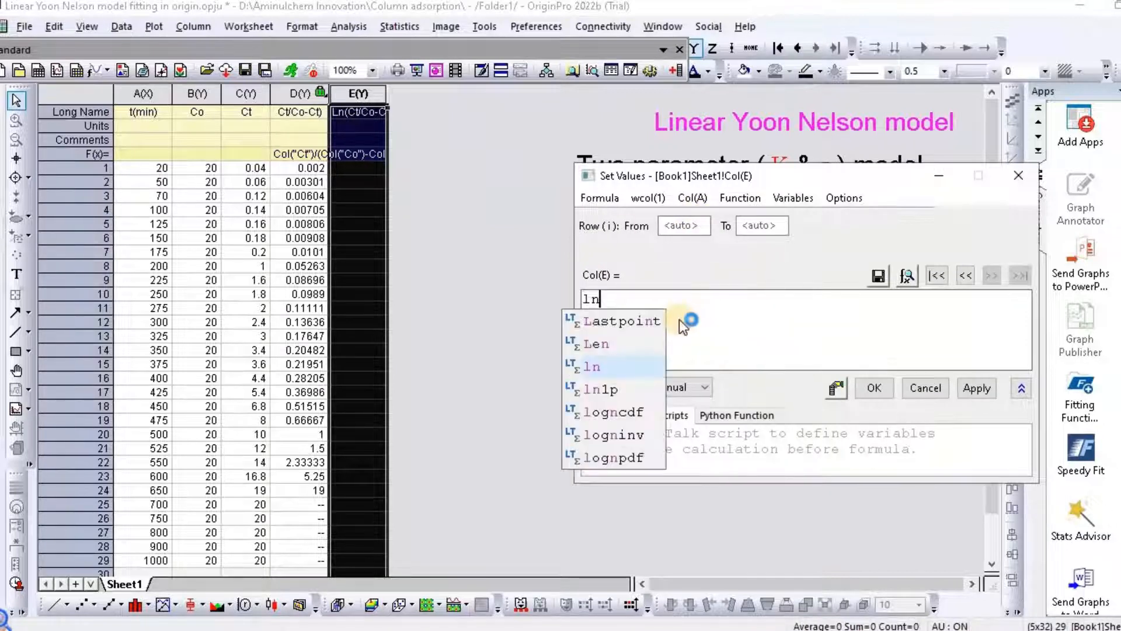
click(680, 319)
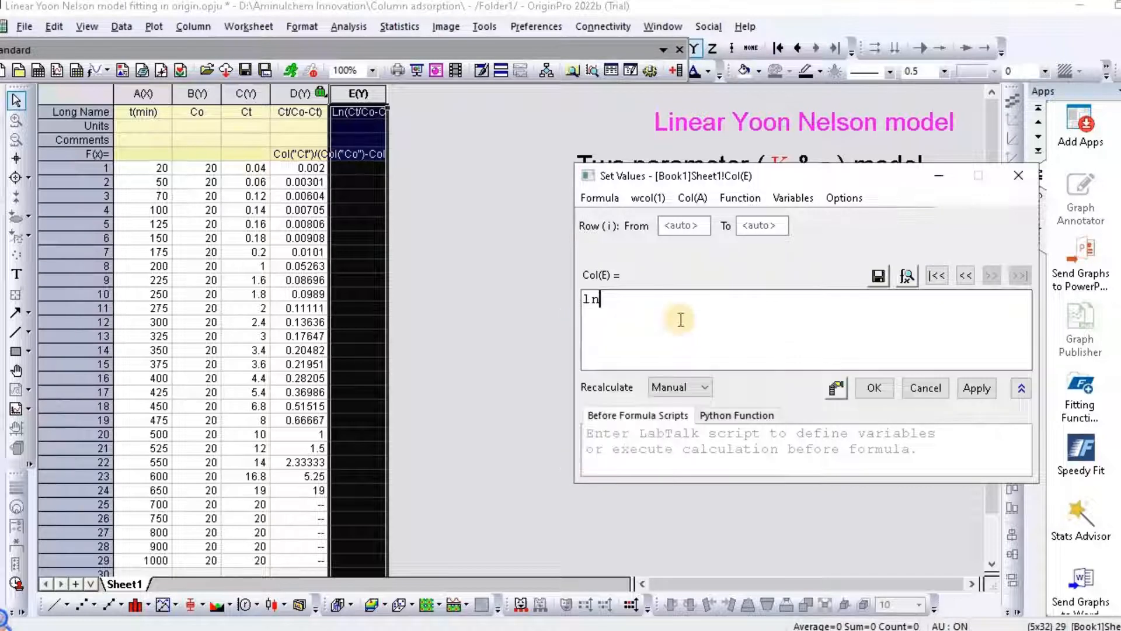
text(()
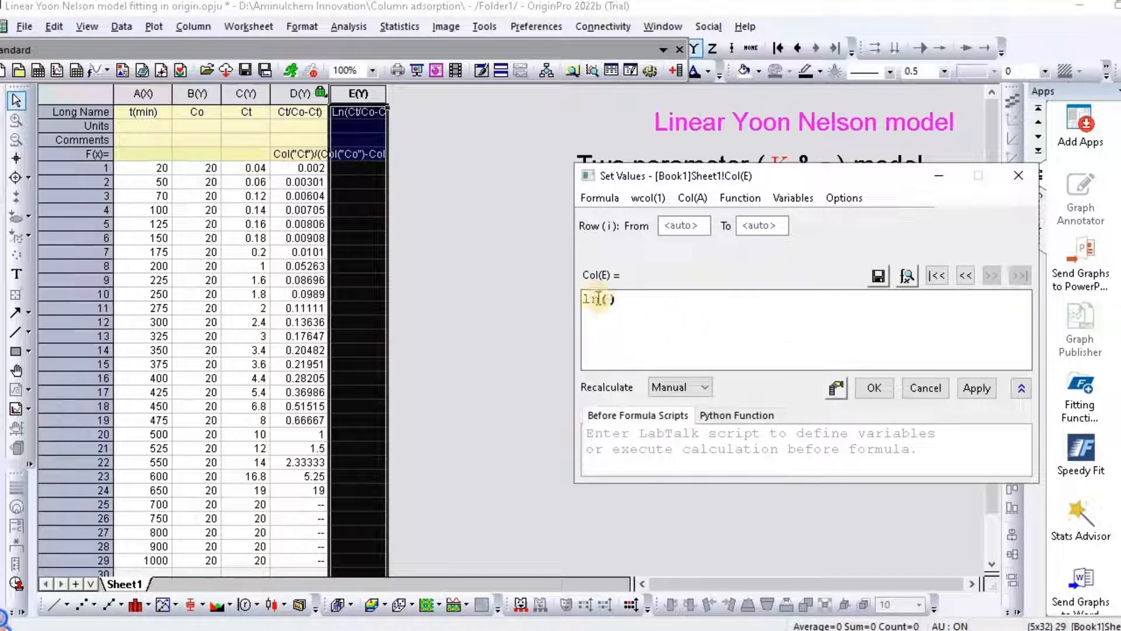
click(695, 197)
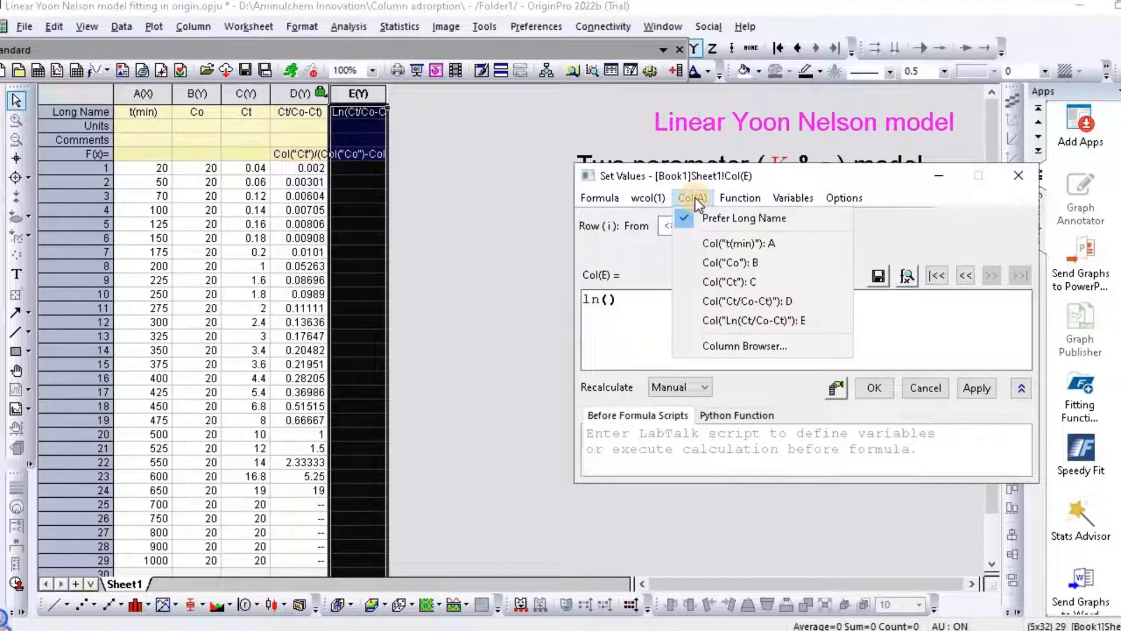
click(751, 306)
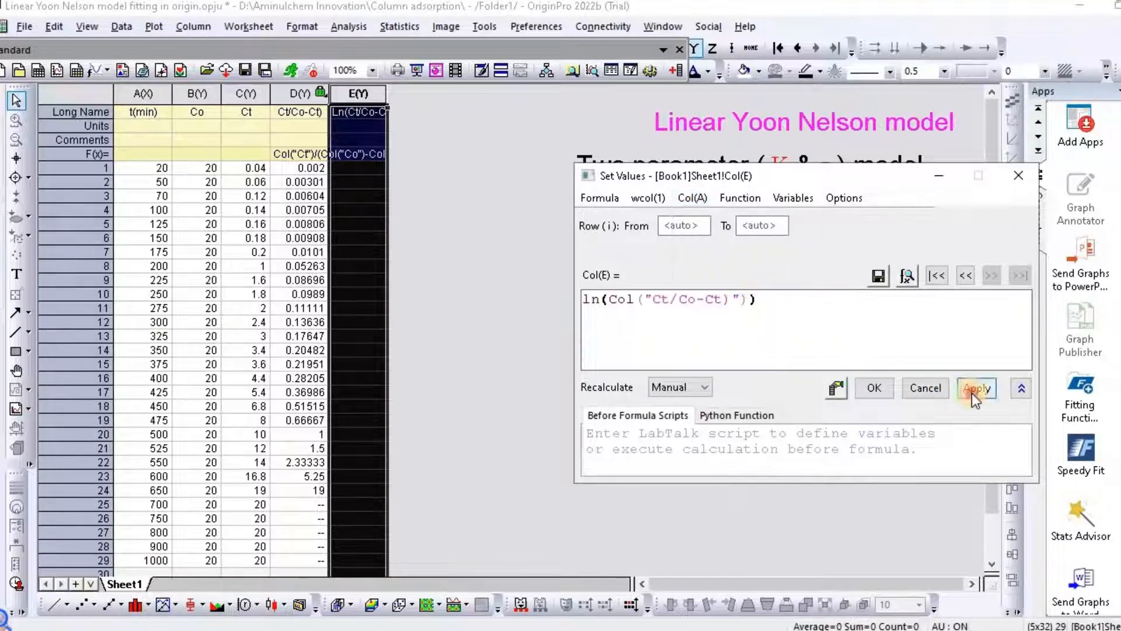
click(972, 394)
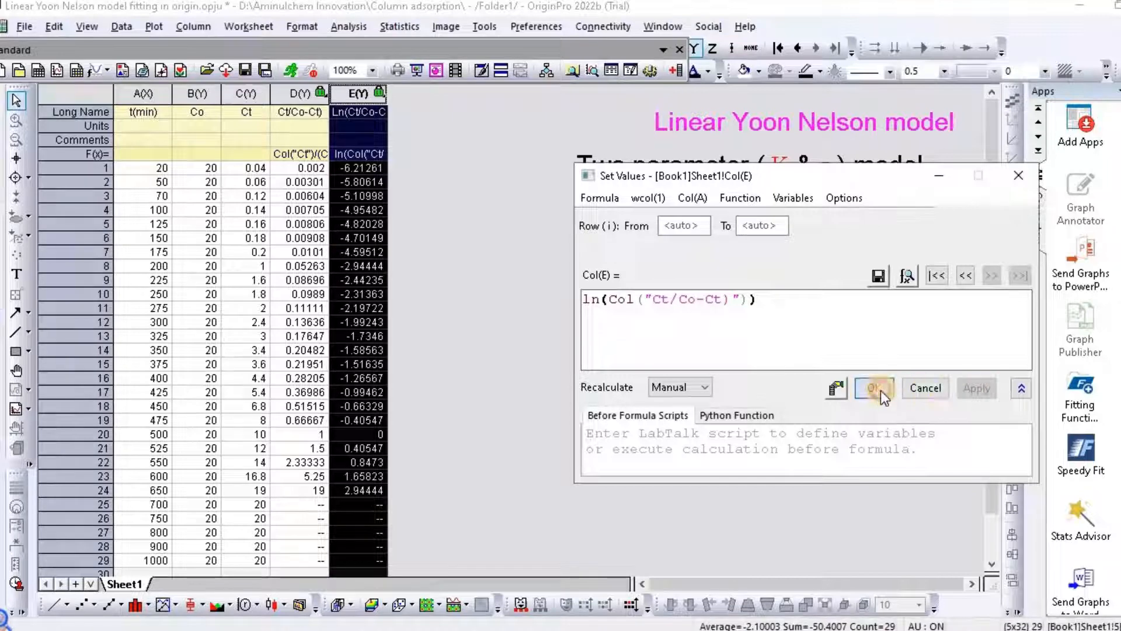
click(876, 389)
click(514, 239)
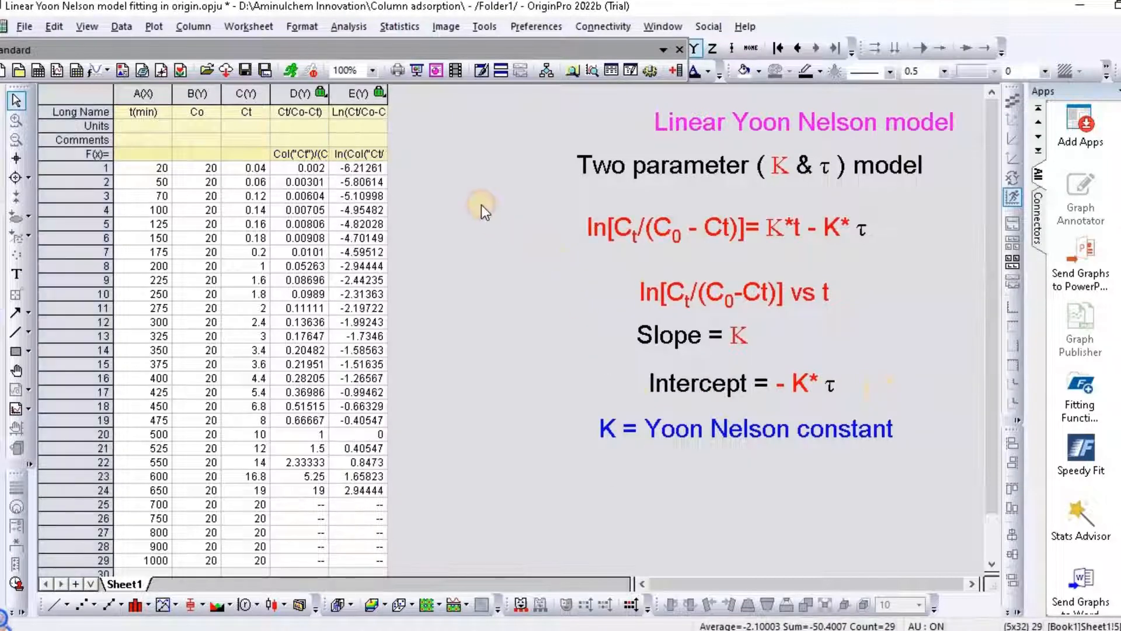
Plot the Ln(Ct/Co-Ct) values in column E against t(min) in column A as a scatter graph.
click(345, 96)
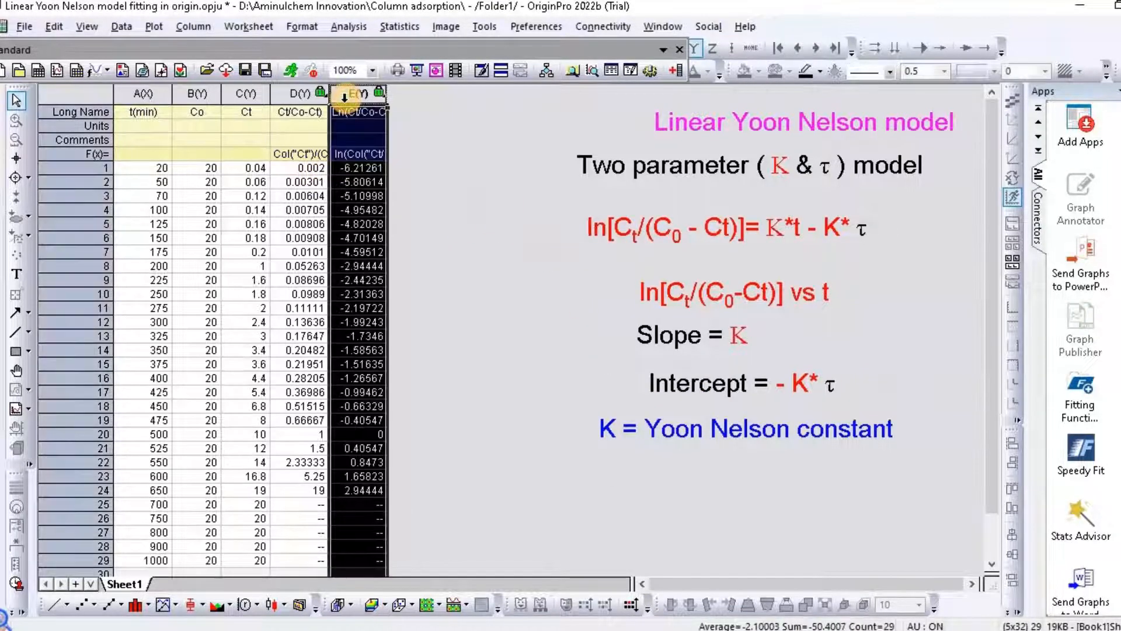
ctrl+click(158, 94)
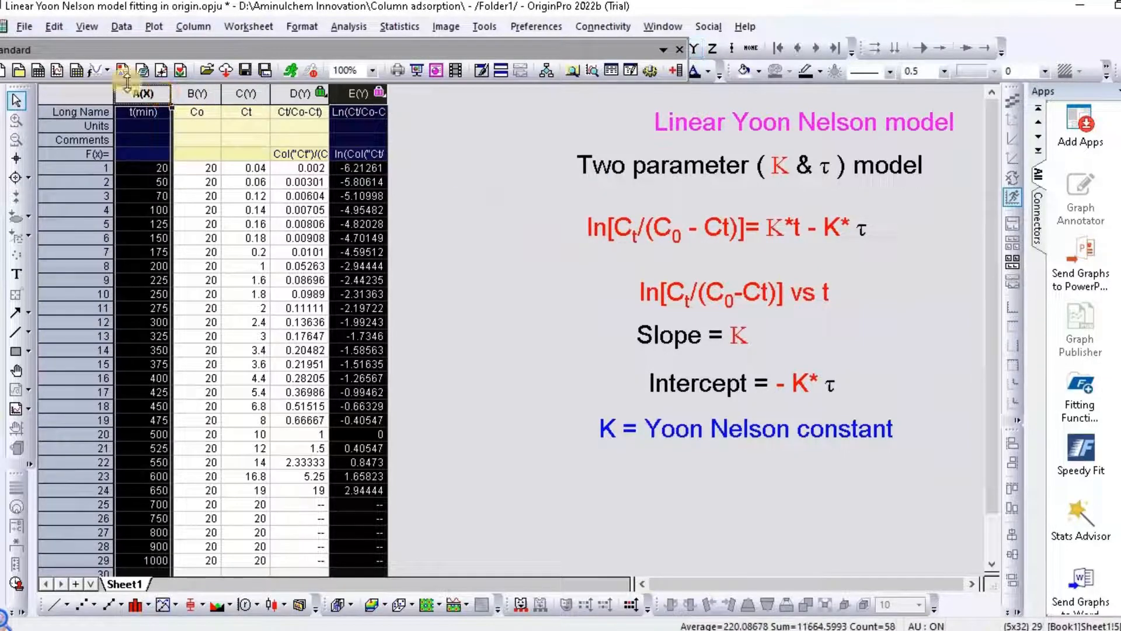
click(155, 27)
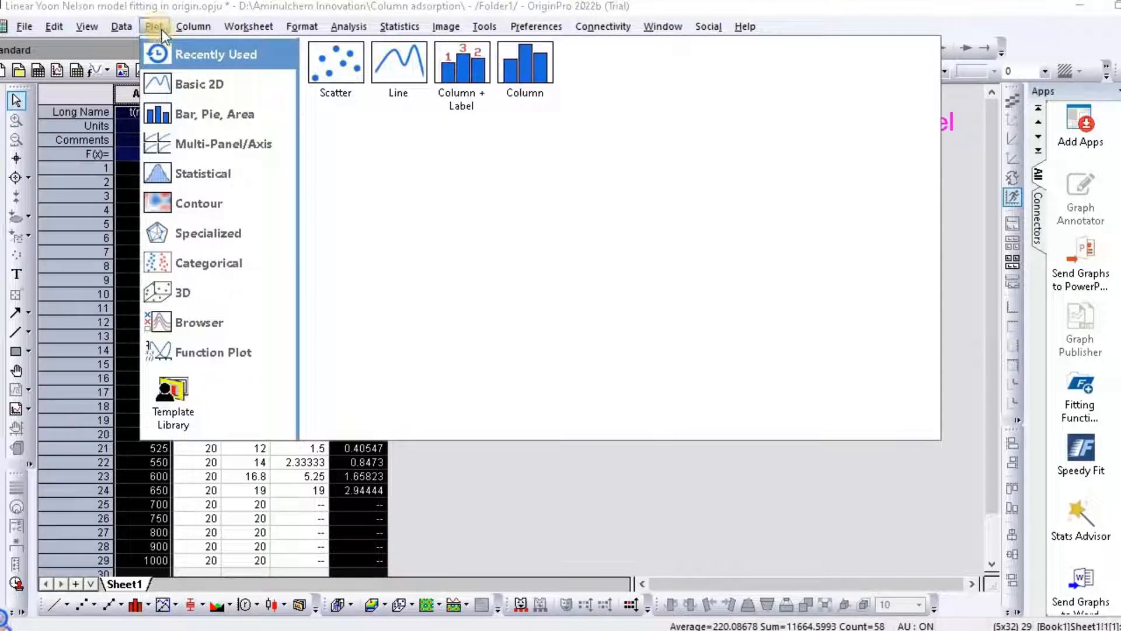
click(331, 79)
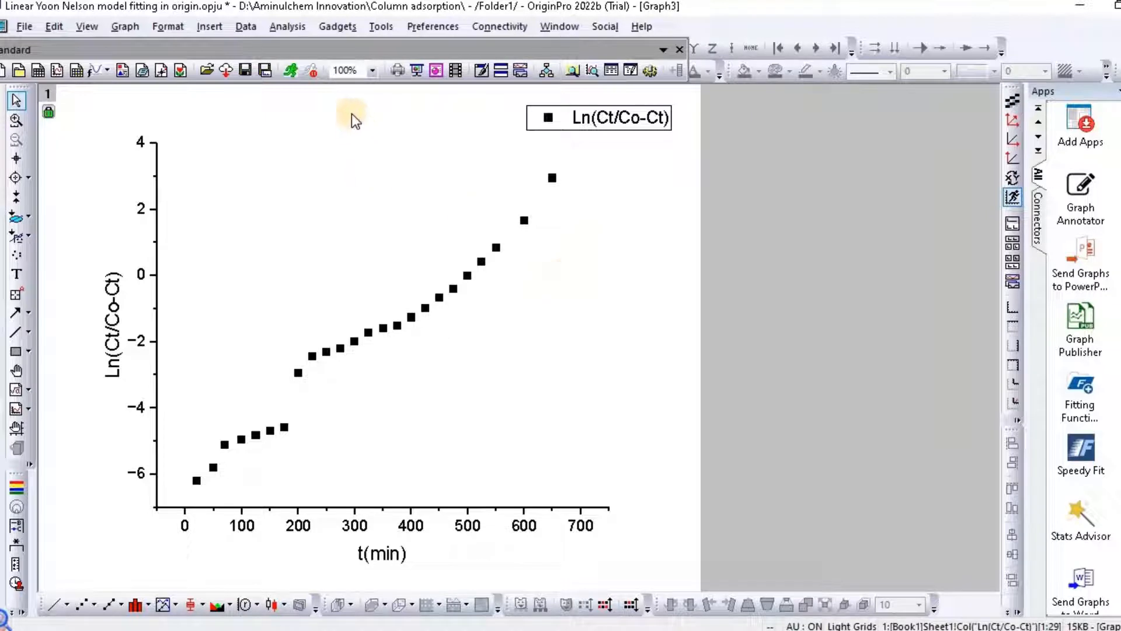
Run a Linear Fit on the Ln(Ct/Co-Ct) scatter data with the last used settings, choosing No to switching to the report sheet.
click(289, 32)
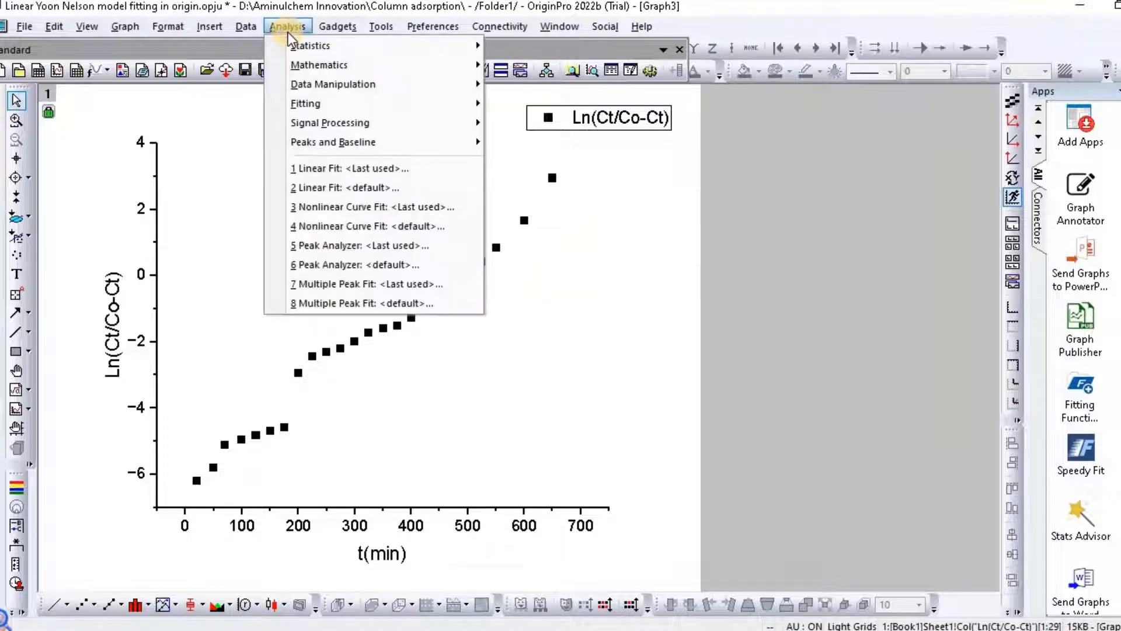
click(356, 169)
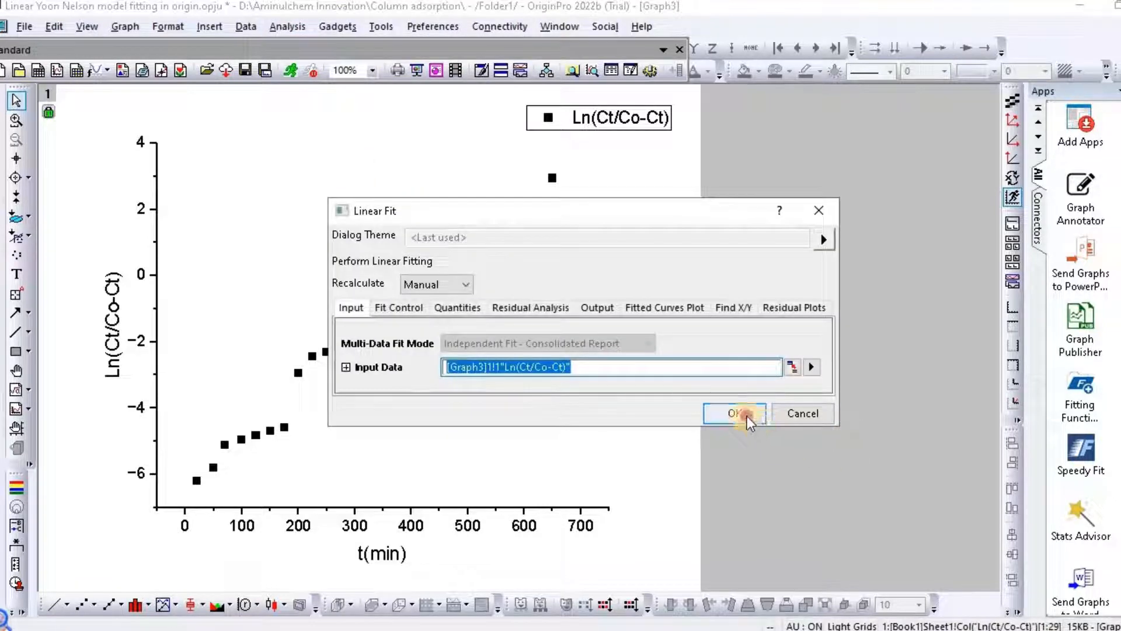
click(748, 416)
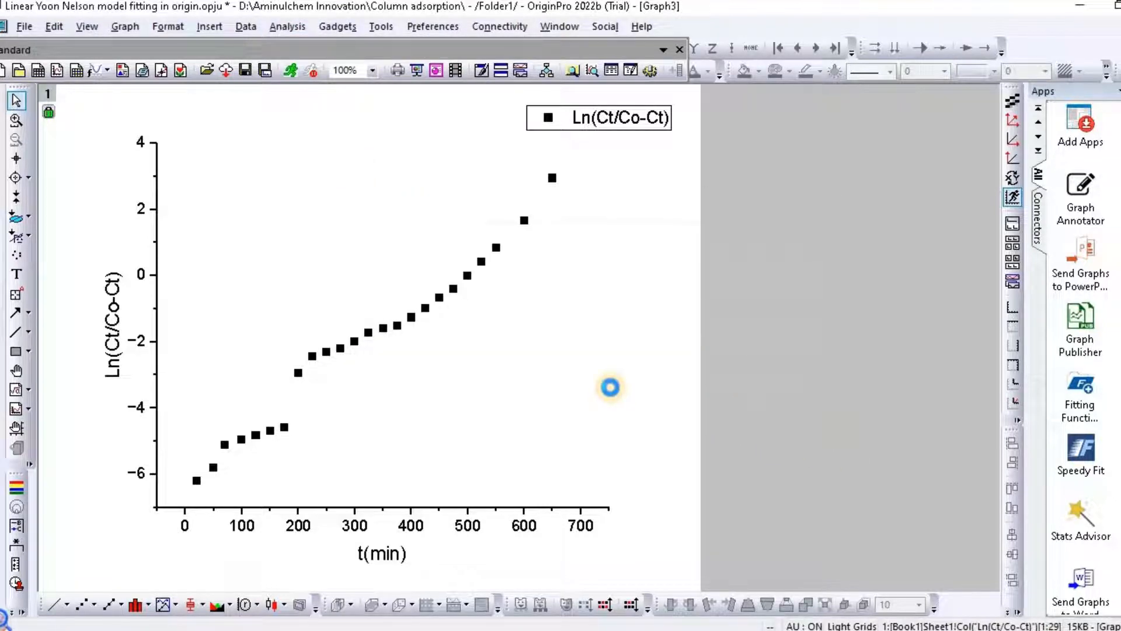
click(410, 359)
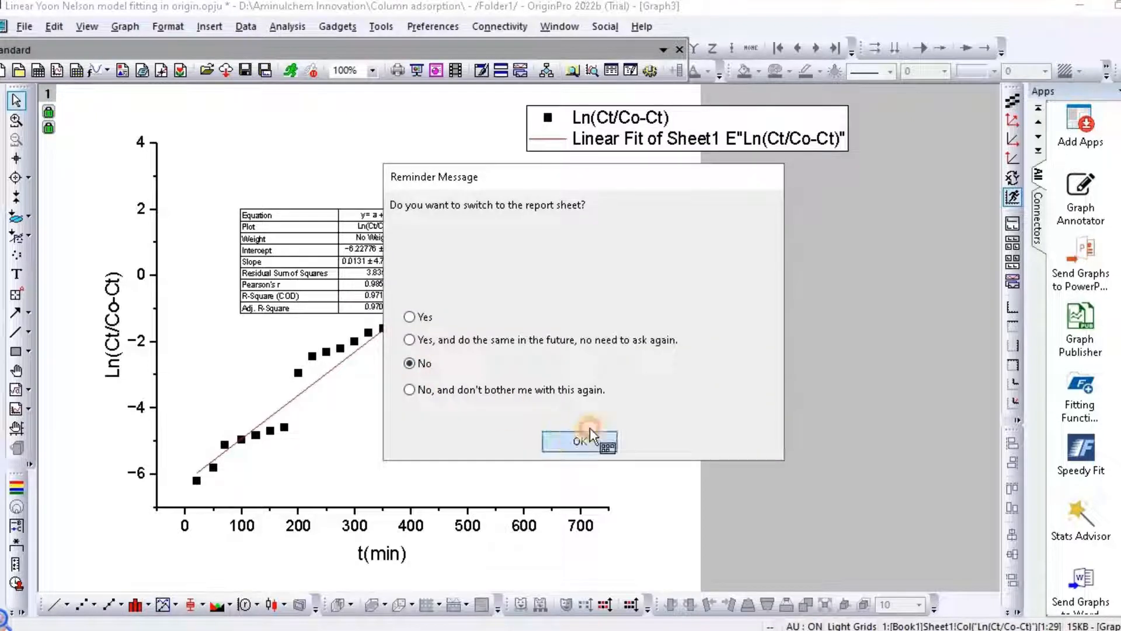
click(586, 435)
Enlarge the fit results table on the graph by extending its upper-left corner outward.
click(397, 286)
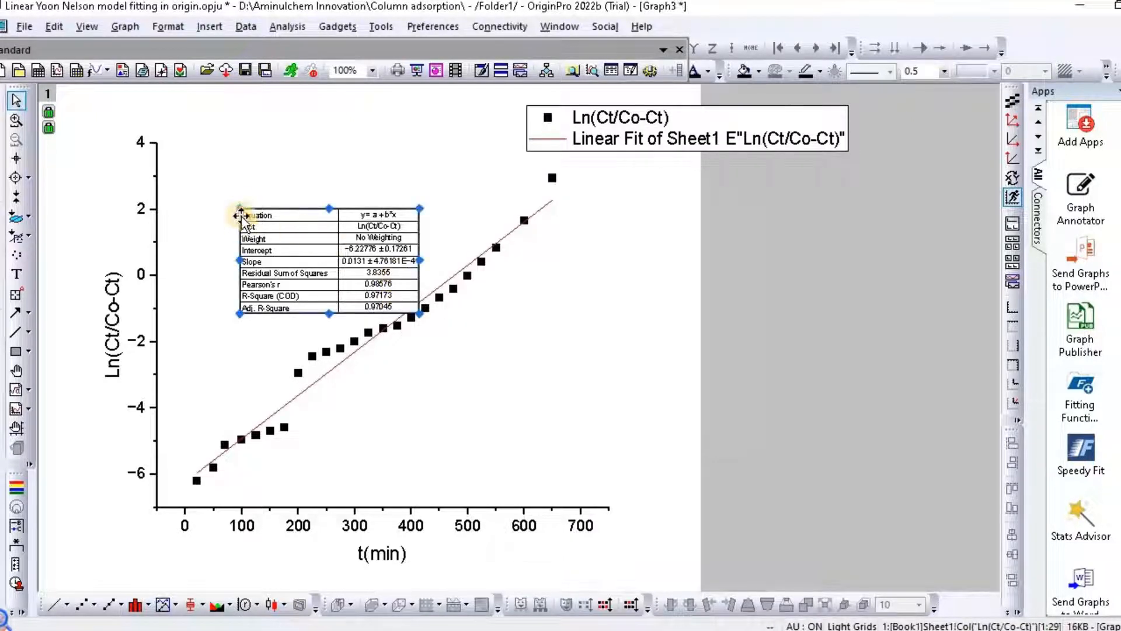
drag(236, 207, 191, 149)
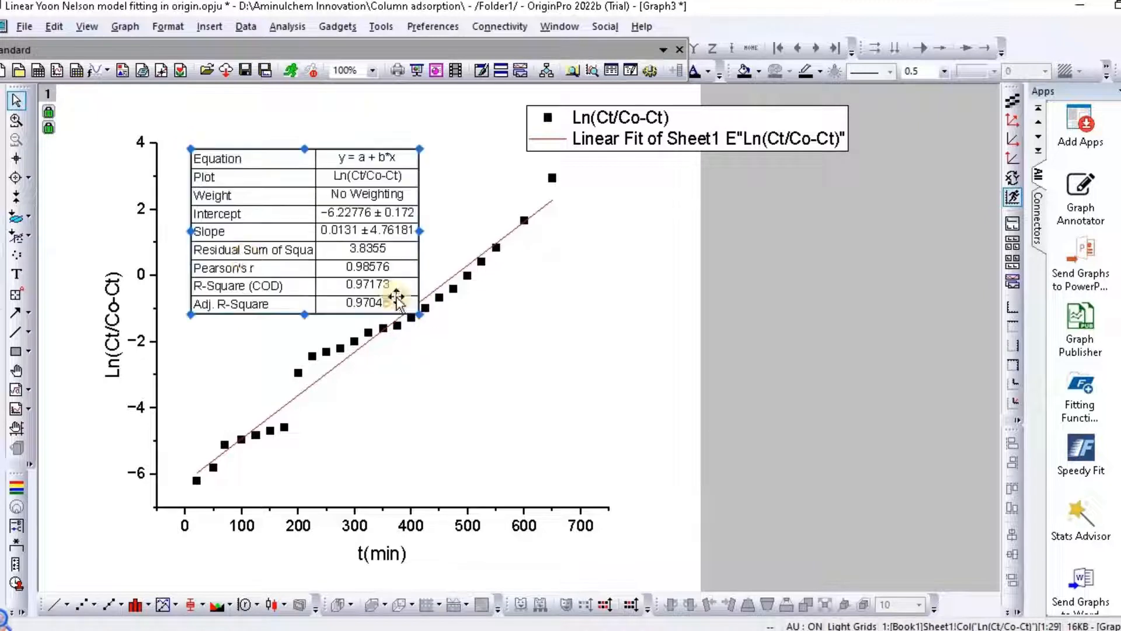